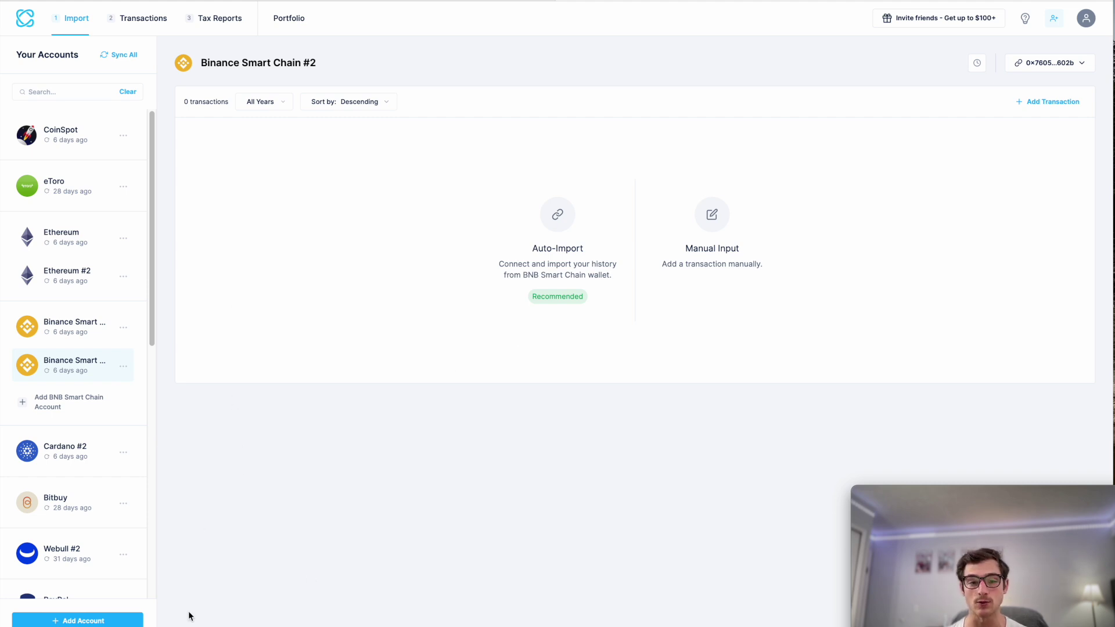
Step: Search 'coin' and add a Coinbase account, bringing up its Upload Transactions dialog
left_click(116, 621)
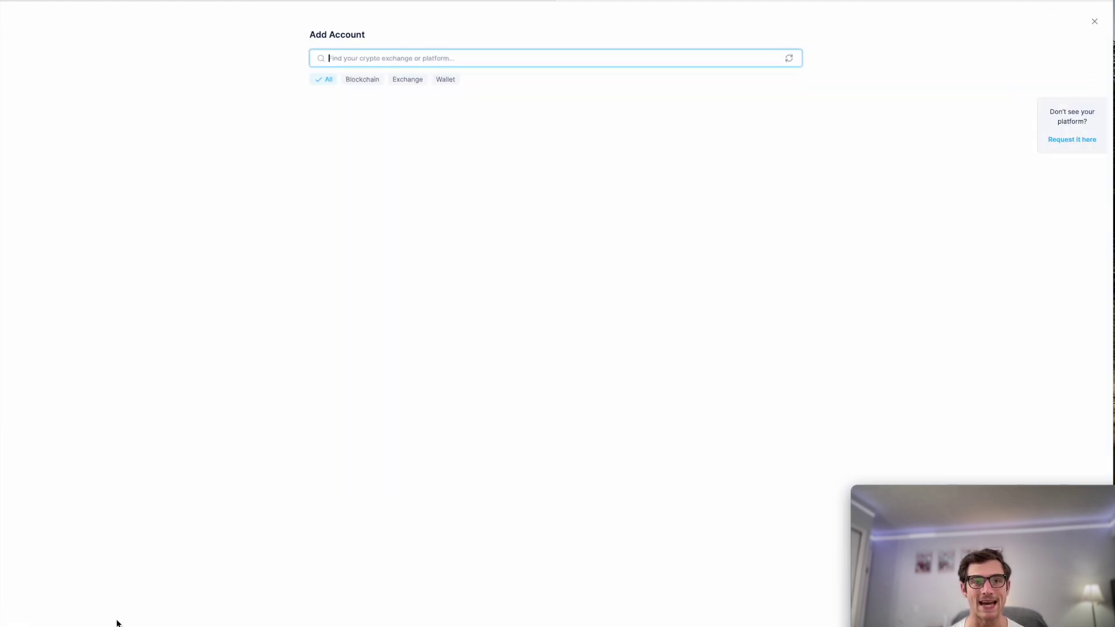
type("coin")
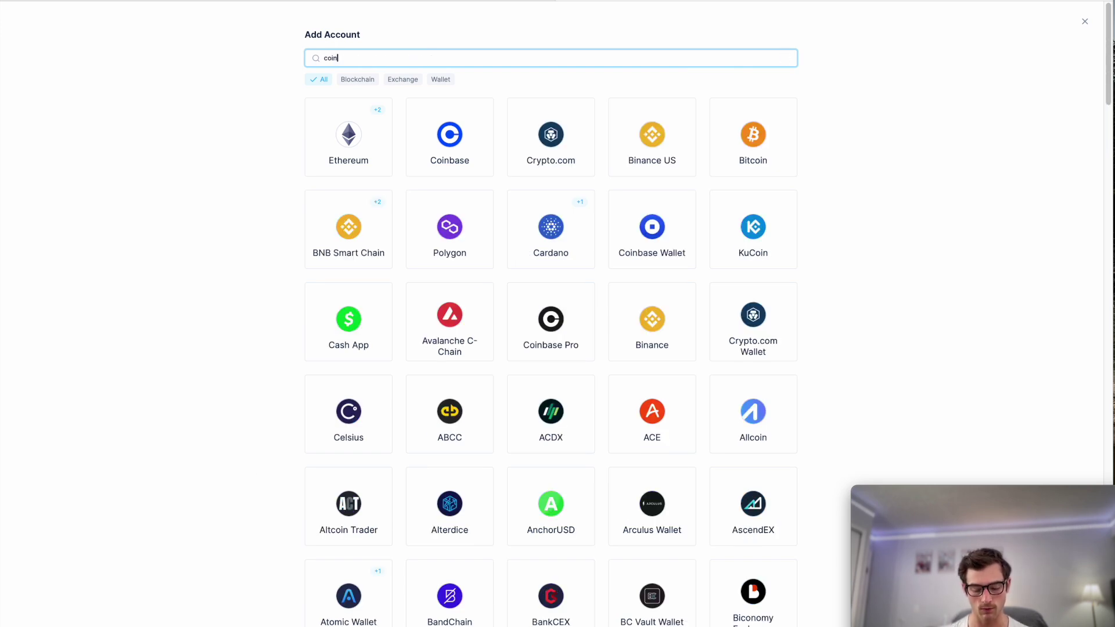
left_click(346, 162)
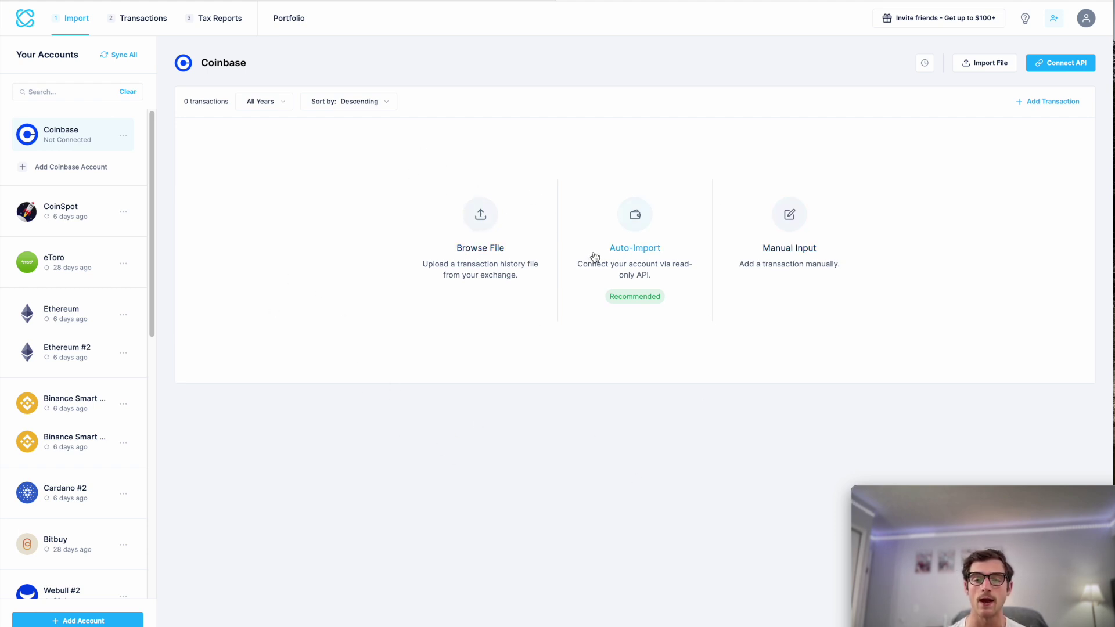
left_click(497, 251)
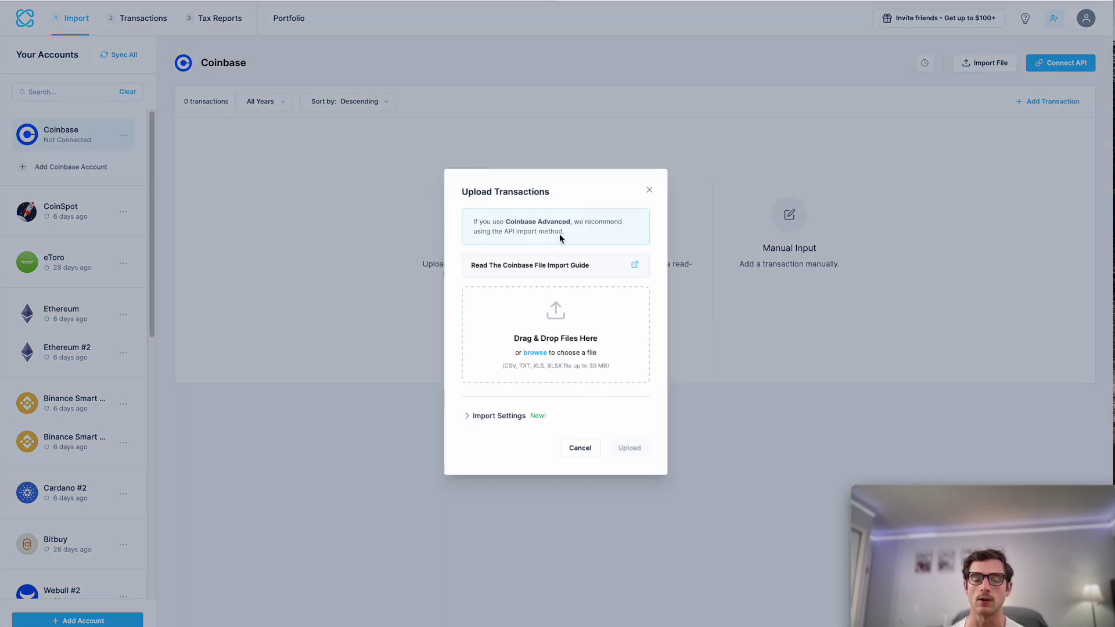
Step: Check the Coinbase file import guide, then pick Auto-Import via API and start syncing
left_click(641, 271)
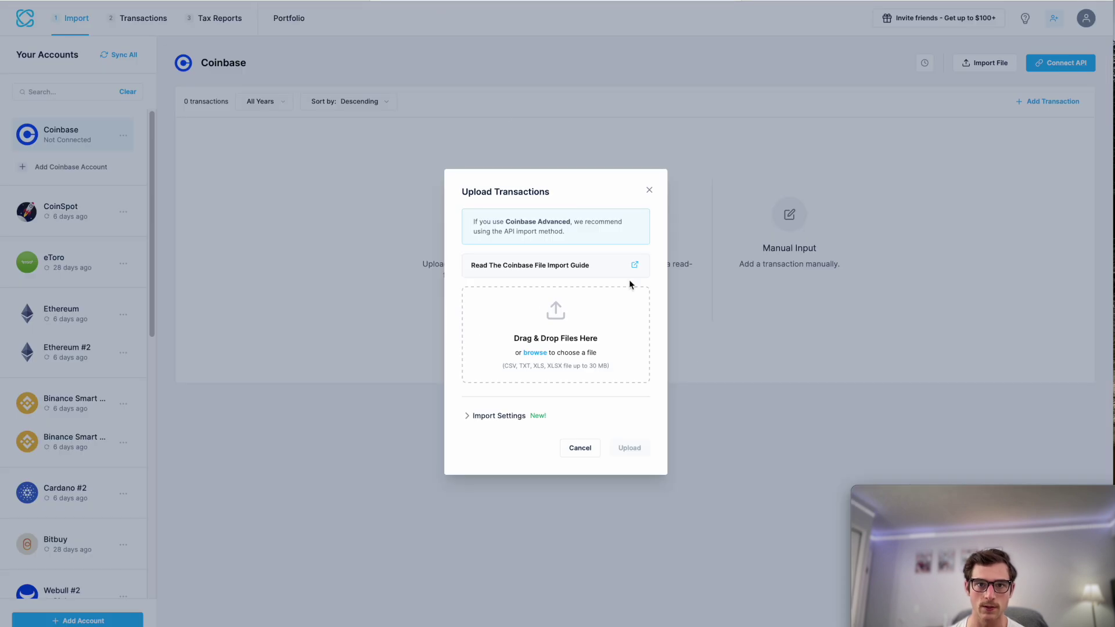
left_click(697, 357)
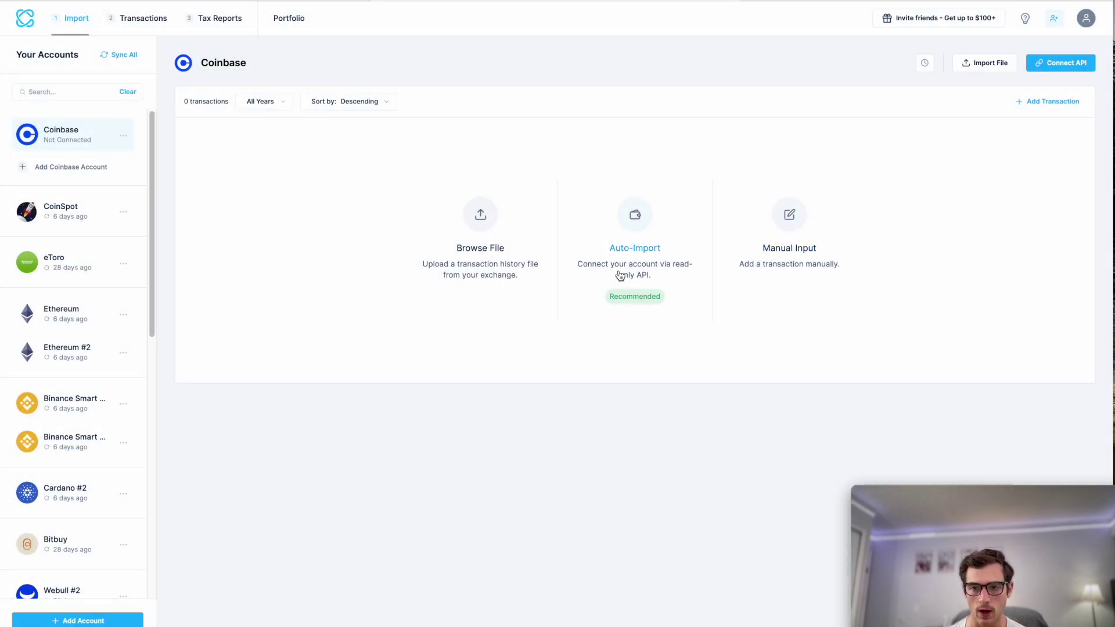
left_click(665, 263)
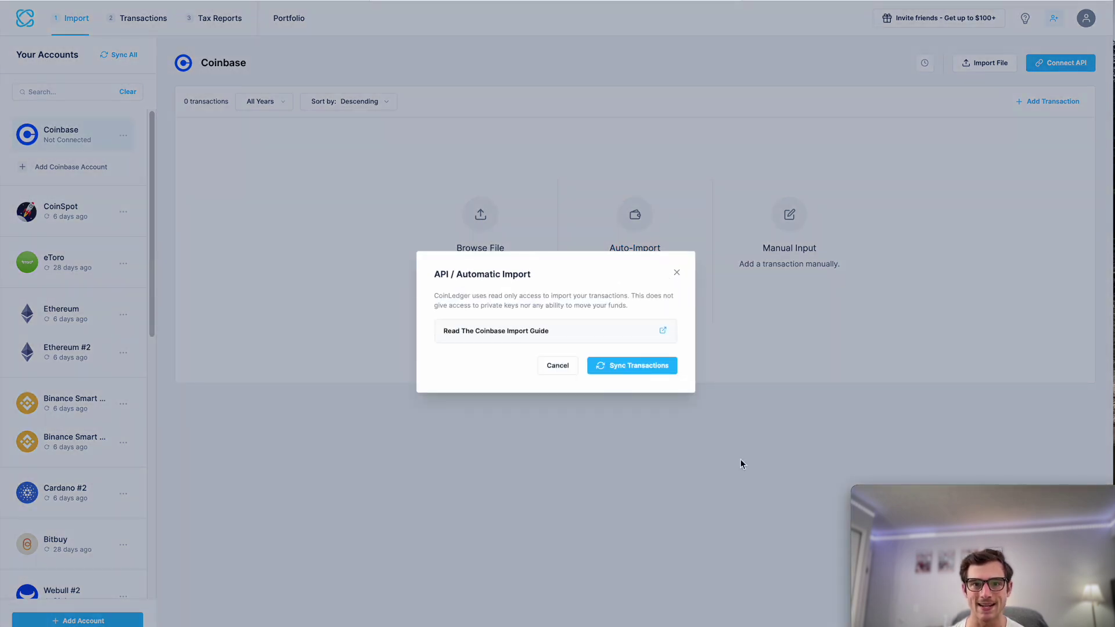
left_click(614, 371)
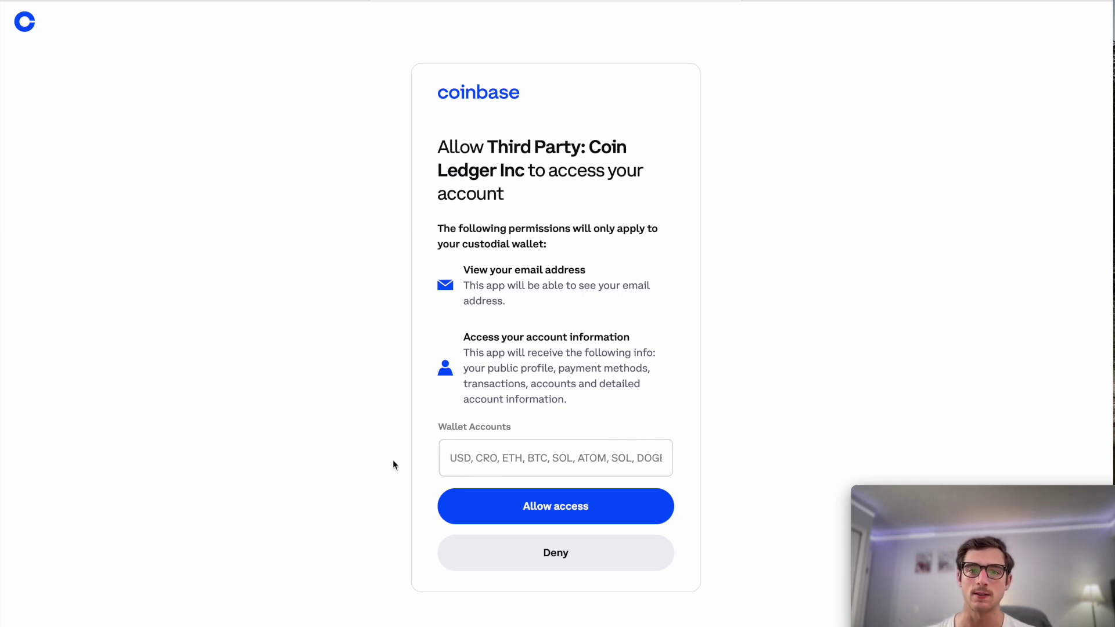
Step: Confirm every wallet account is selected and allow Coin Ledger Inc access to Coinbase
left_click(469, 469)
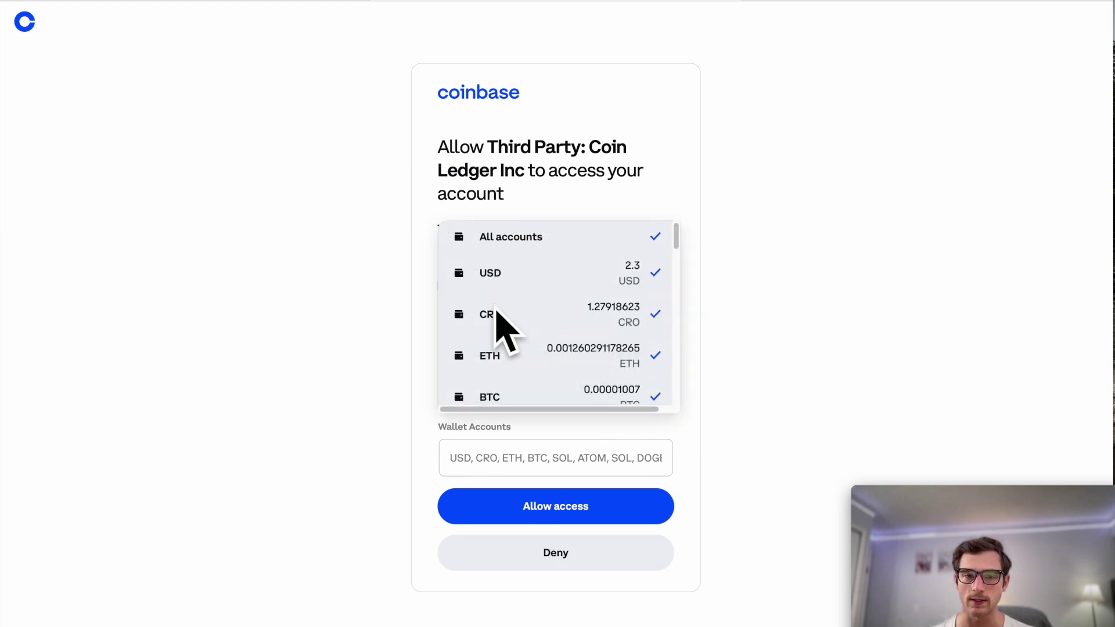
left_click(766, 445)
left_click(599, 516)
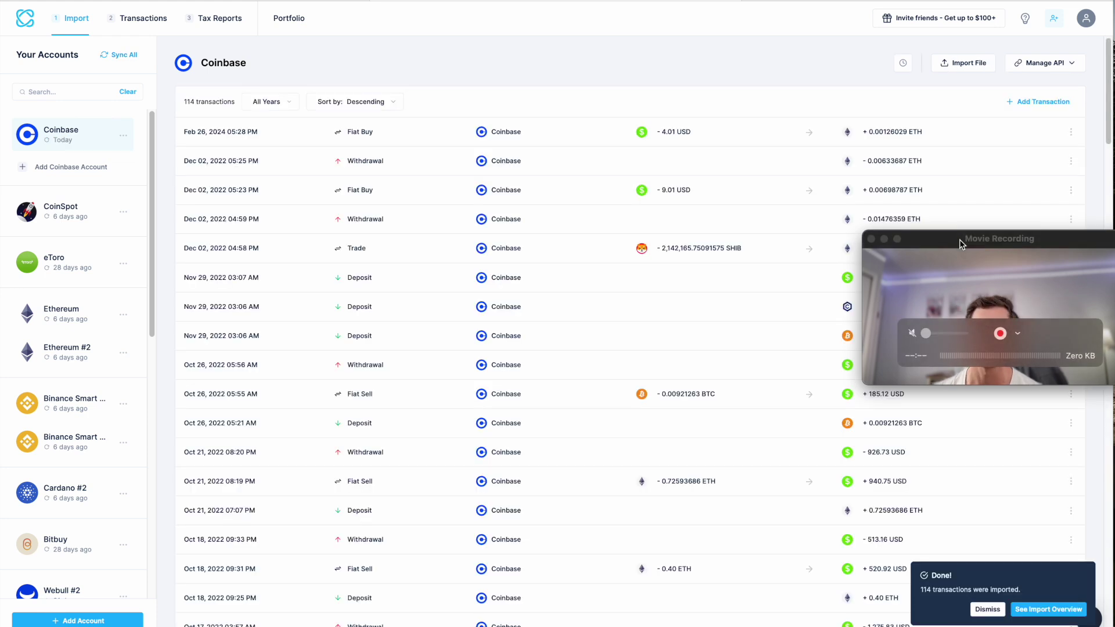
Step: Check the 114-transaction sync overview, then view all 3,579 transactions with 19 flagged
left_click(1067, 611)
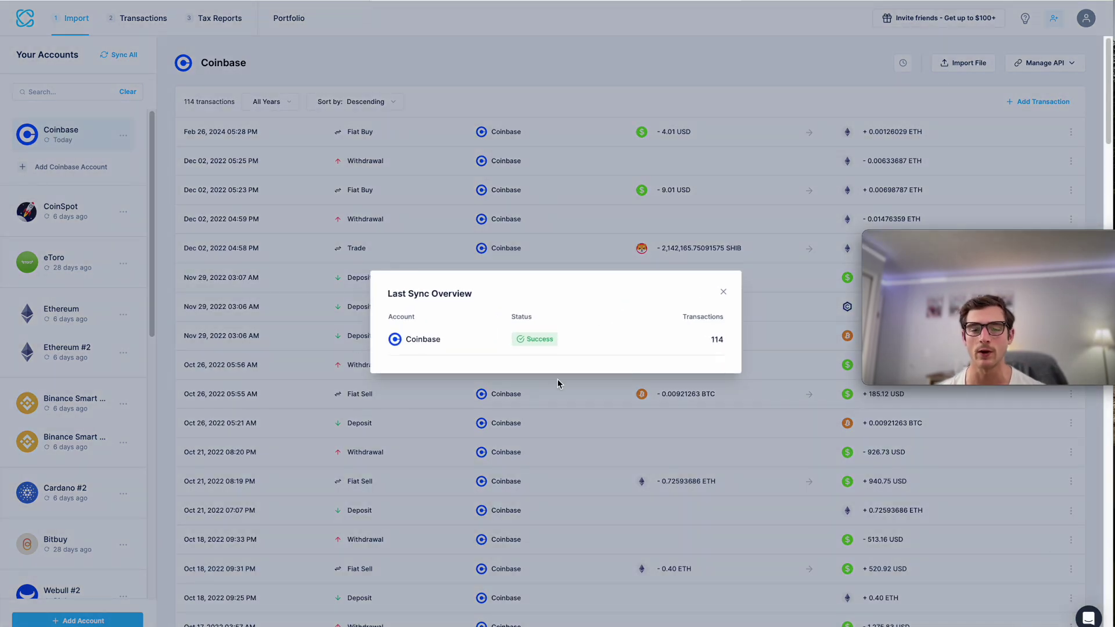
left_click(549, 225)
left_click_drag(979, 320, 967, 556)
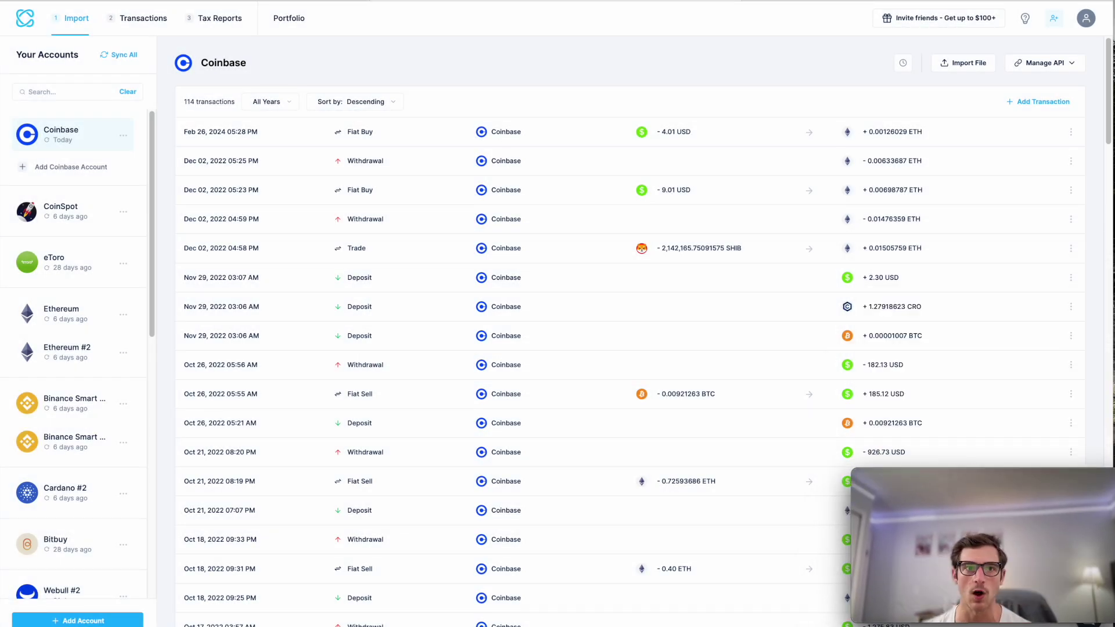
left_click(135, 19)
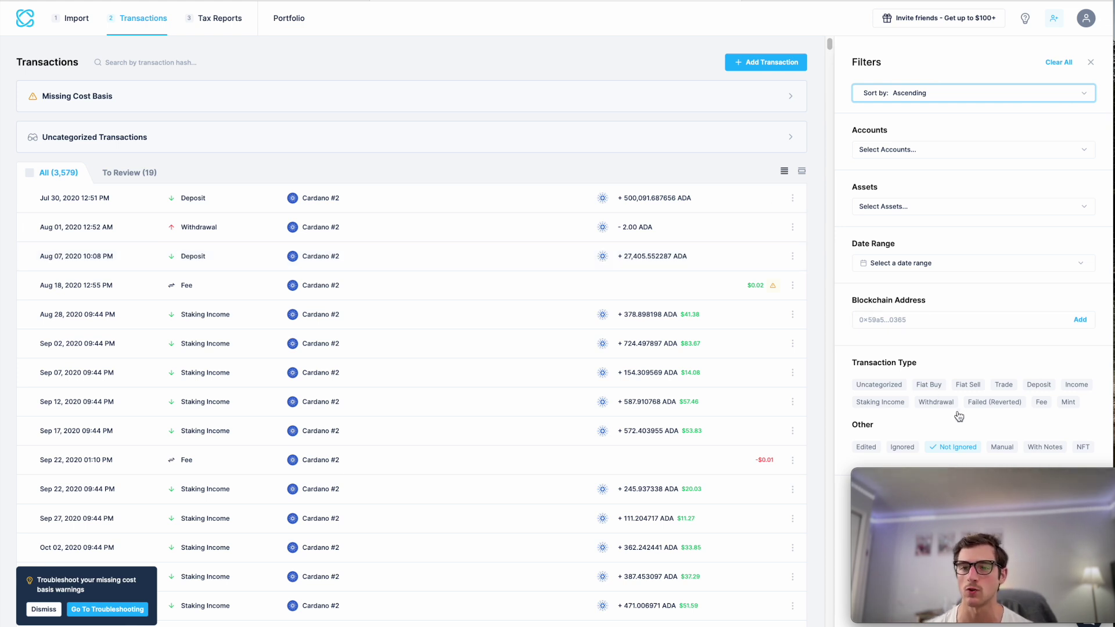
Step: View the 2023 Tax Report: $33,714 capital gains, $3,005.98 staking income, HIFO method
left_click(231, 20)
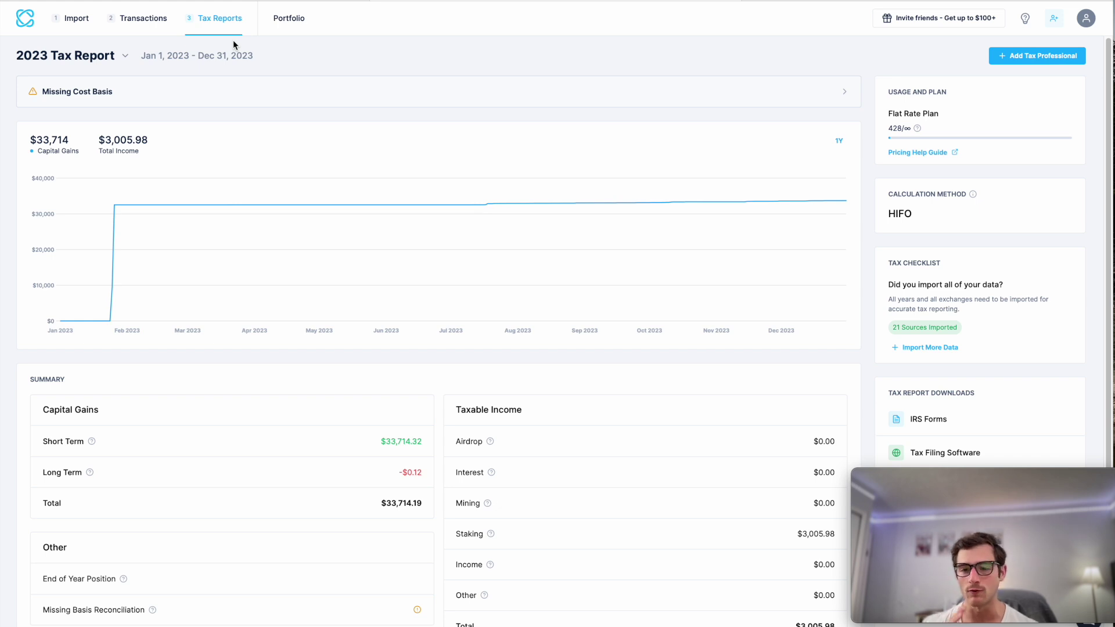
mouse_move(1006, 484)
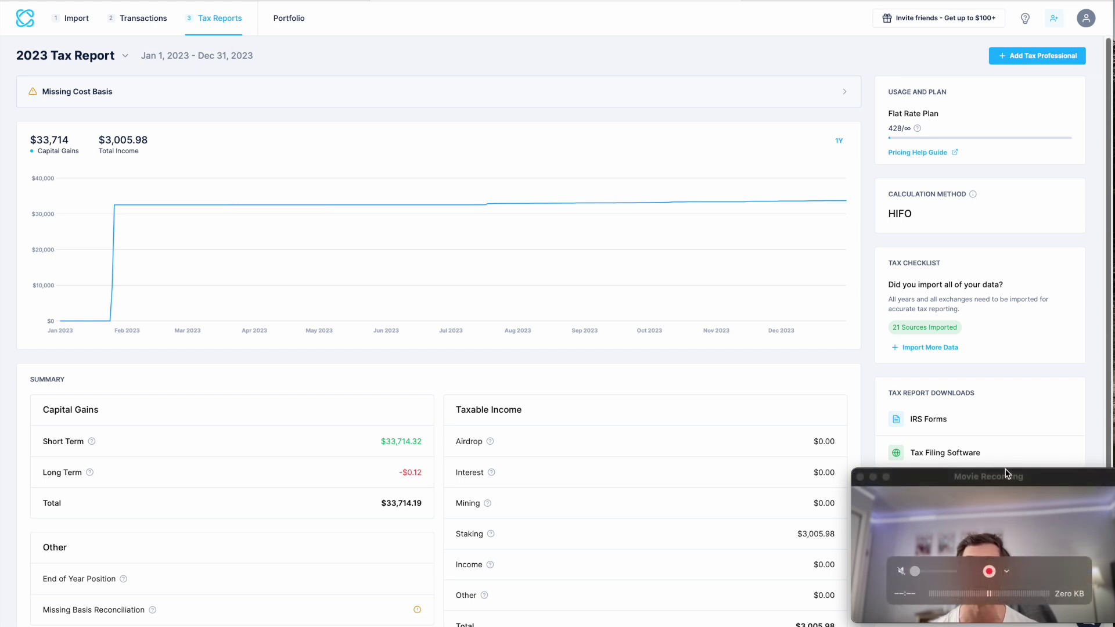
left_click_drag(1006, 485, 996, 496)
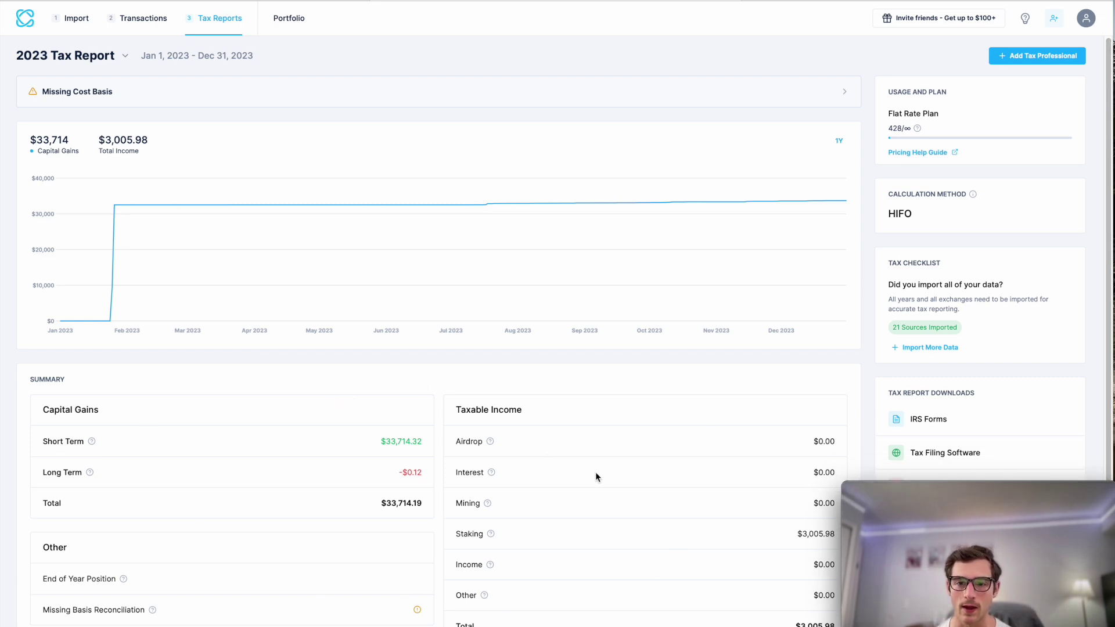
scroll(597, 478, "down", 2)
left_click(970, 311)
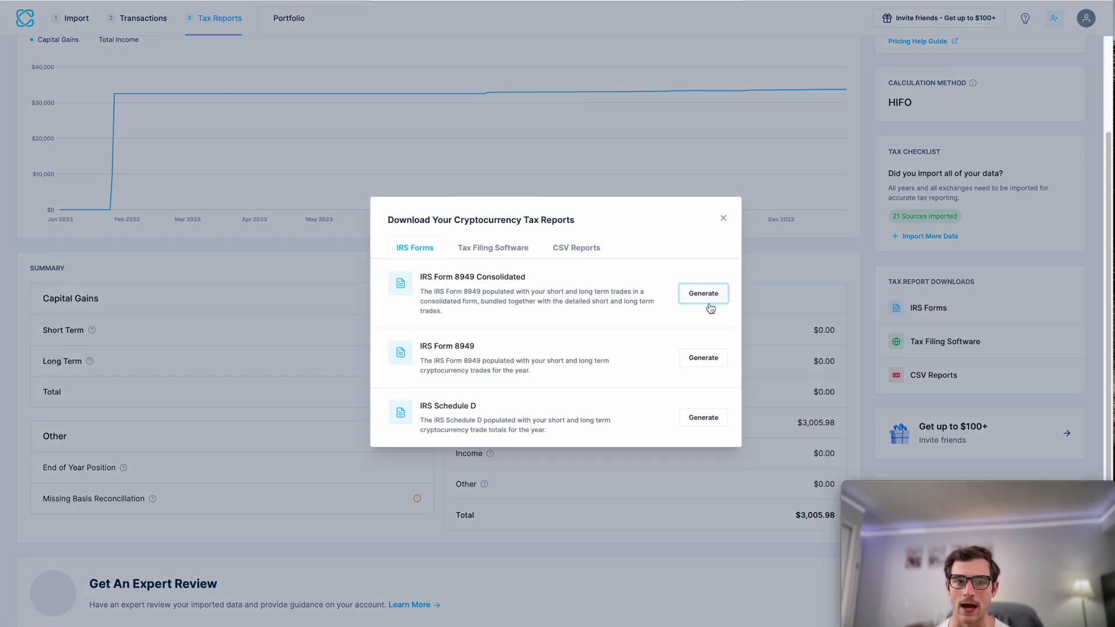
left_click(493, 249)
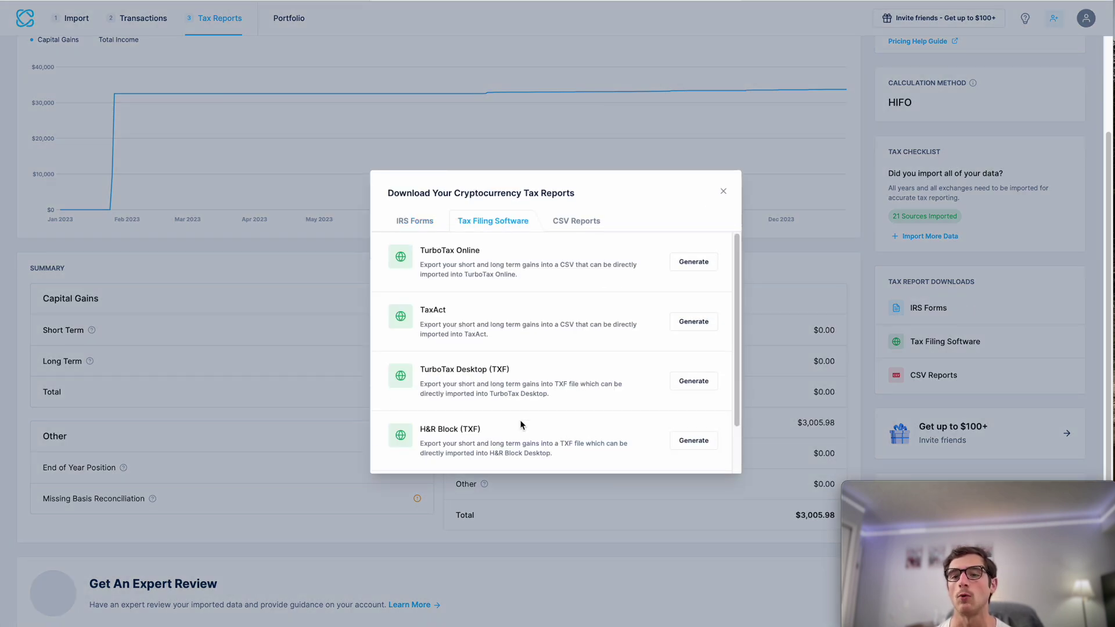
scroll(521, 424, "down", 2)
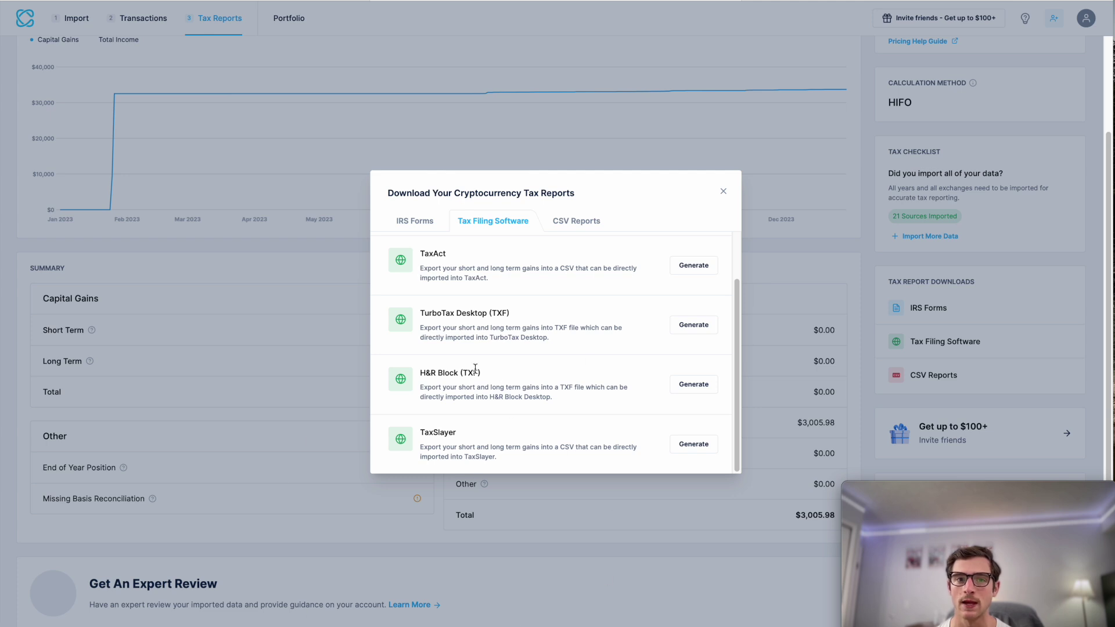
scroll(475, 369, "up", 2)
left_click(313, 364)
scroll(308, 261, "up", 2)
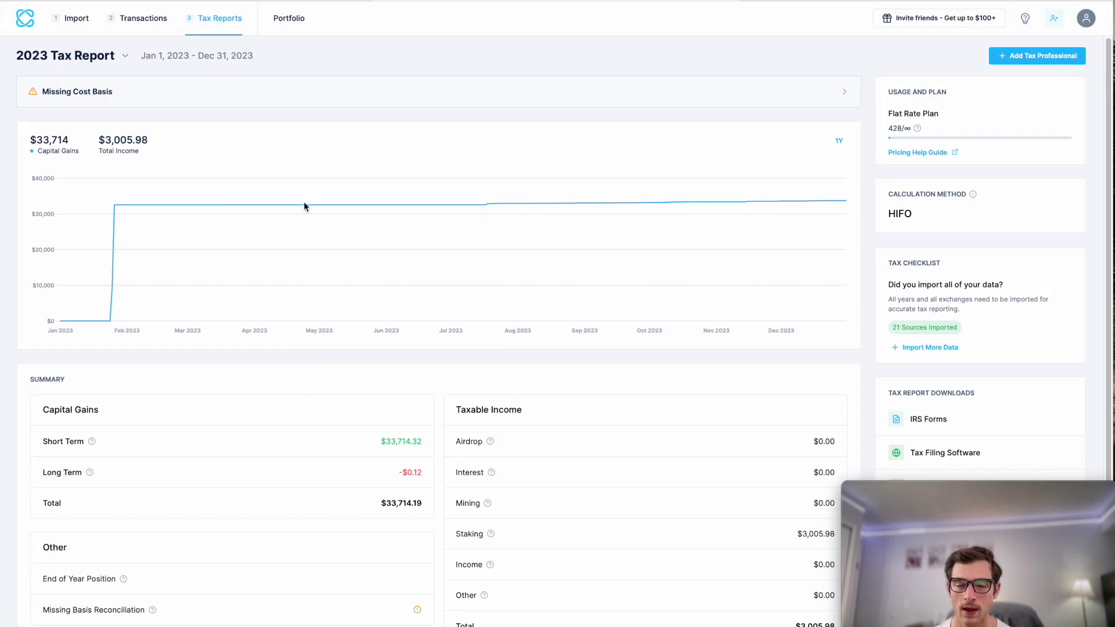
Step: Browse the Portfolio chart and Assets table, led by ADA at 76% and BTC at 20%
left_click(287, 31)
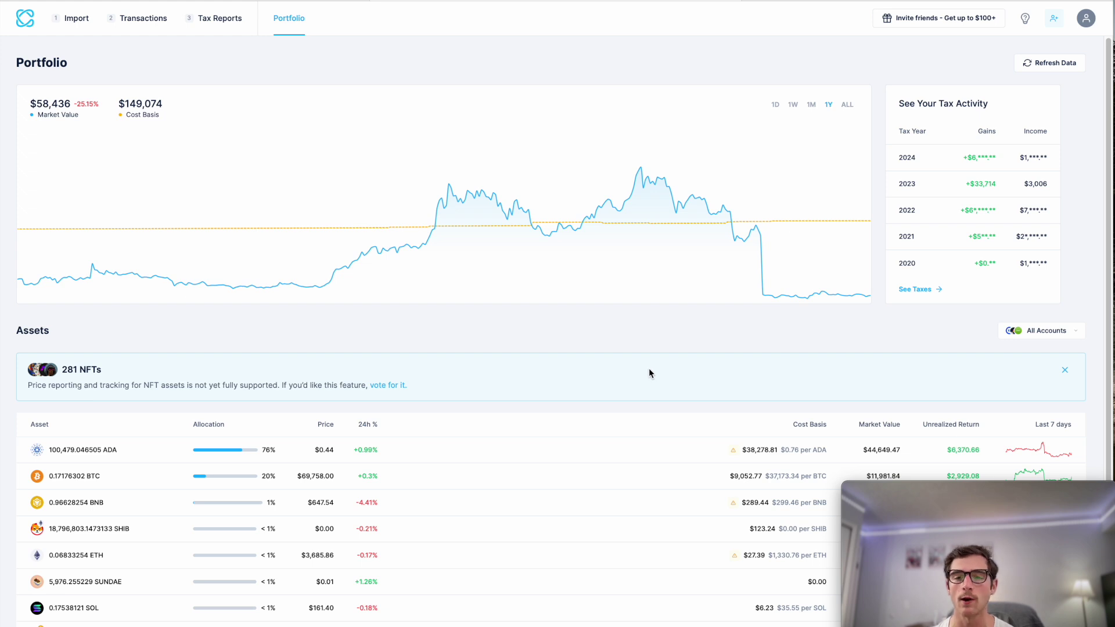
scroll(674, 353, "down", 3)
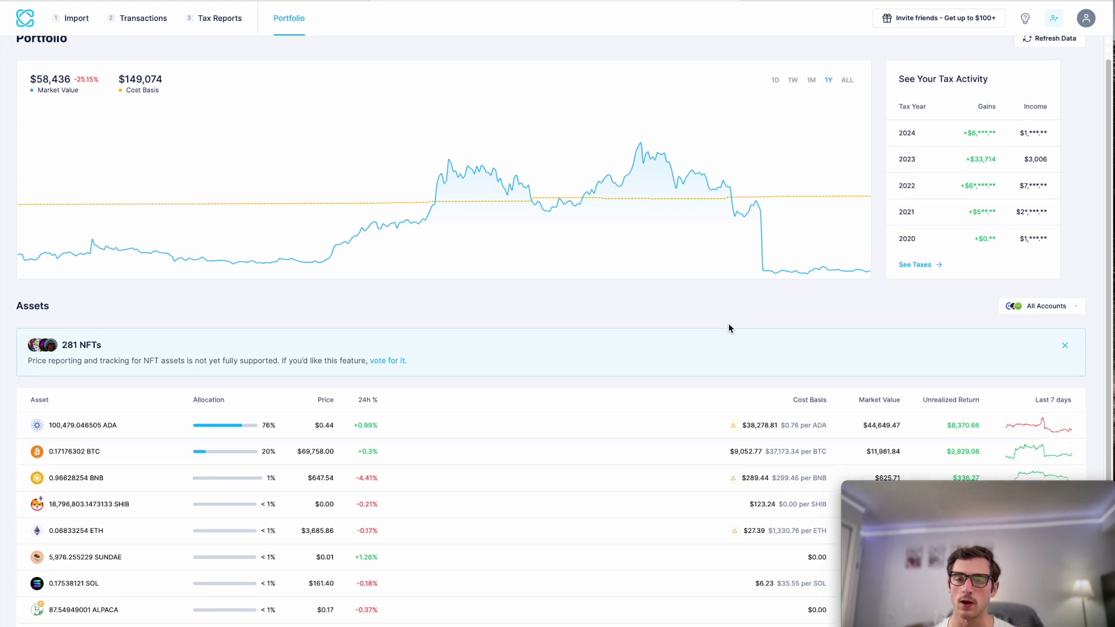
scroll(694, 462, "up", 3)
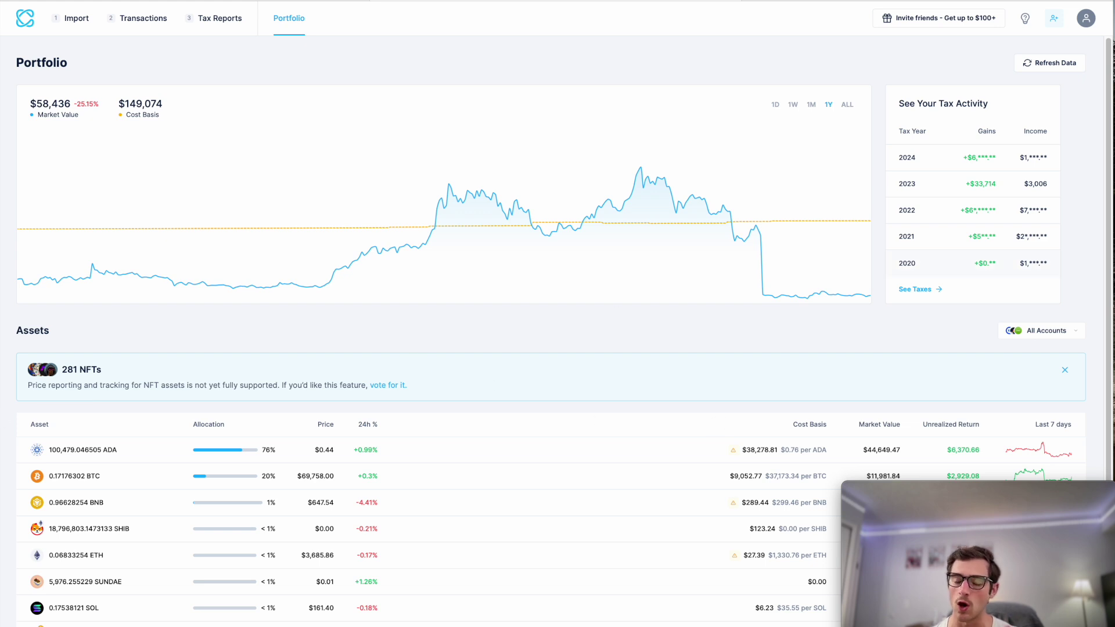
scroll(888, 374, "down", 3)
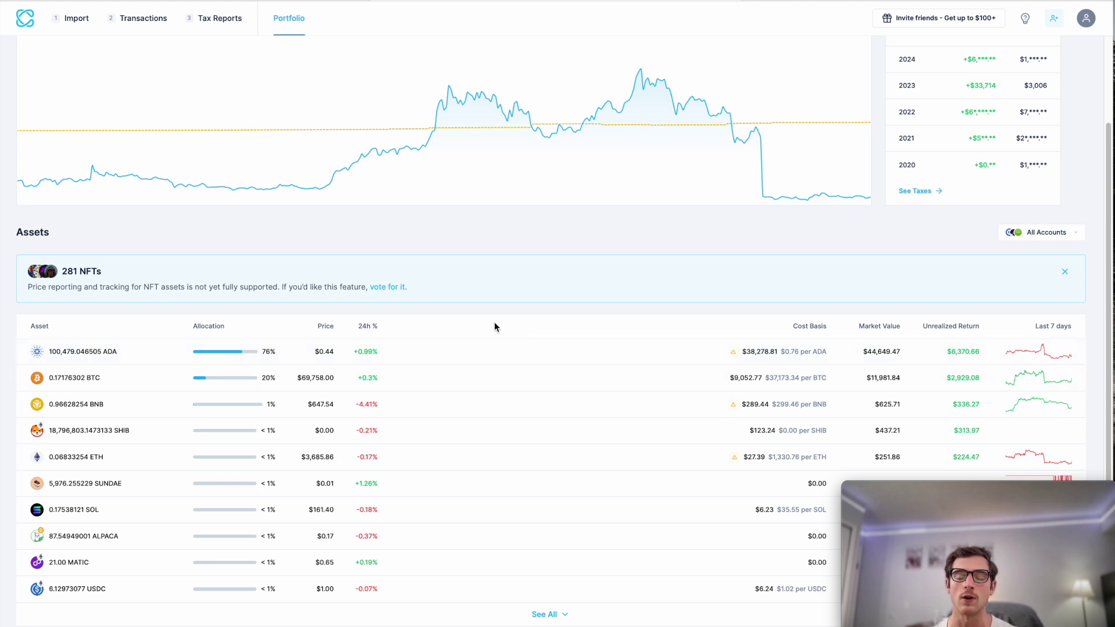
scroll(572, 328, "up", 3)
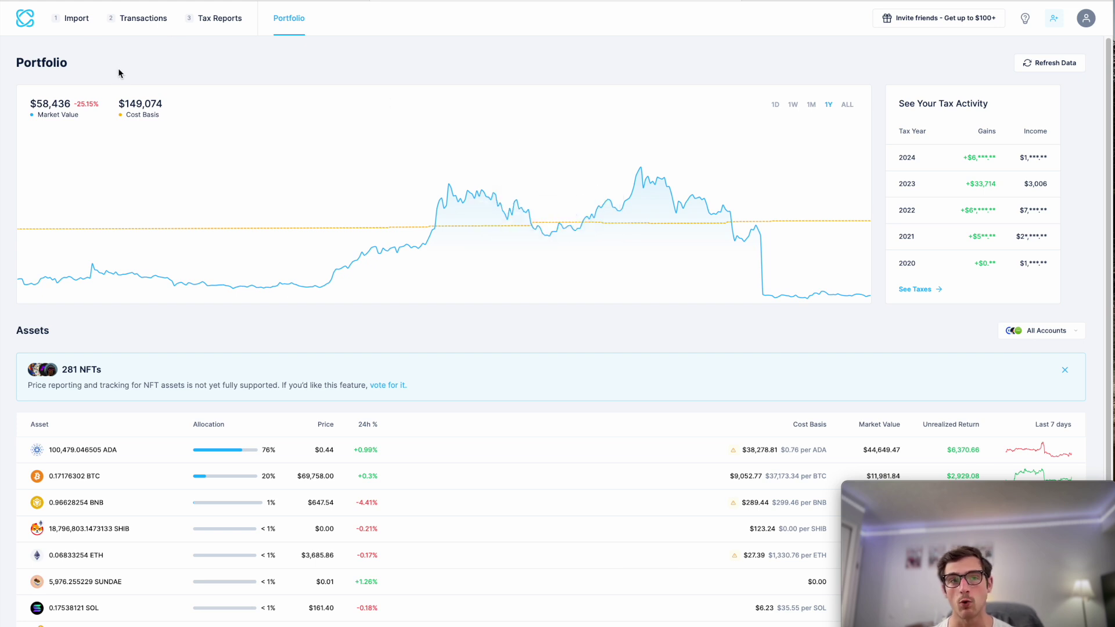
Step: Return to the Import page showing the Coinbase account's 114 transactions
left_click(76, 26)
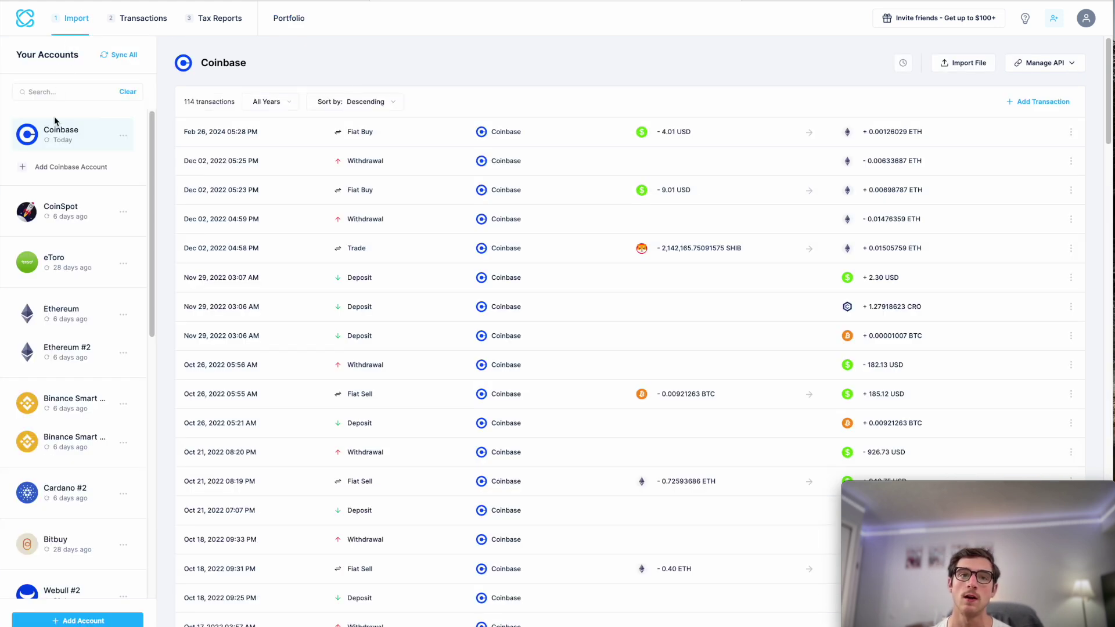